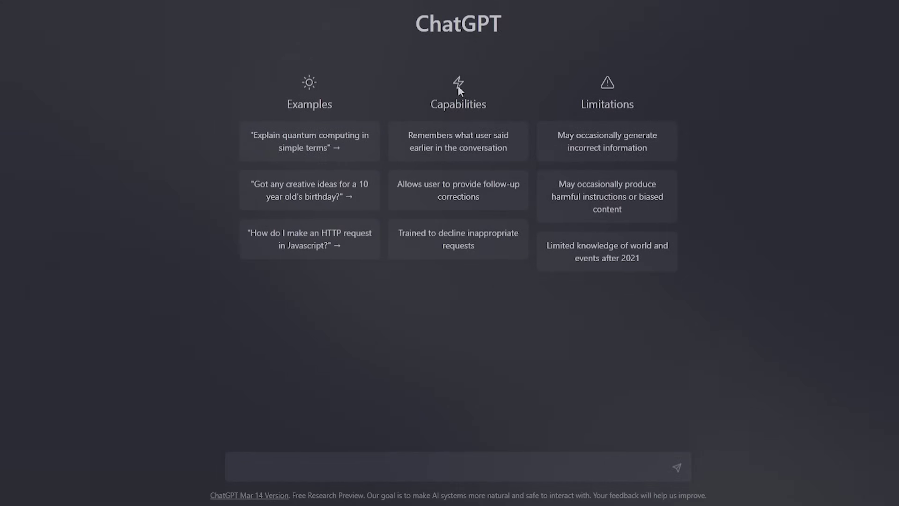
{"action": "type", "text": "can you summarize this youtube video for me, the title is: How I Turned $400 Into $150M by upflip"}
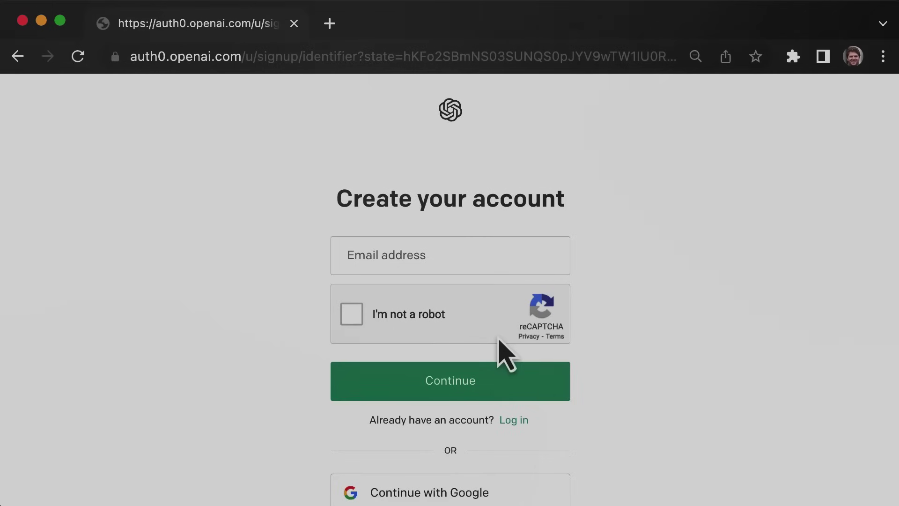
{"action": "scroll", "coordinate": [502, 355], "scroll_direction": "down", "scroll_amount": 2}
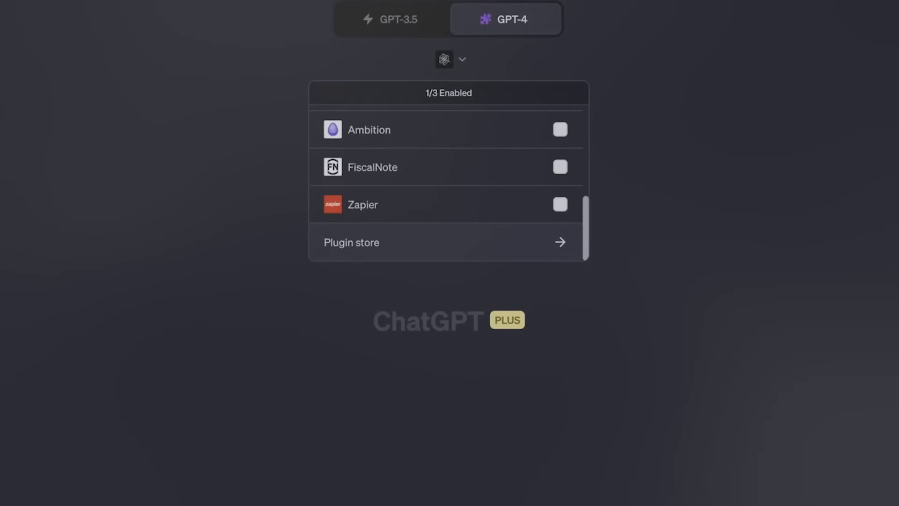
{"action": "scroll", "coordinate": [449, 169], "scroll_direction": "up", "scroll_amount": 5}
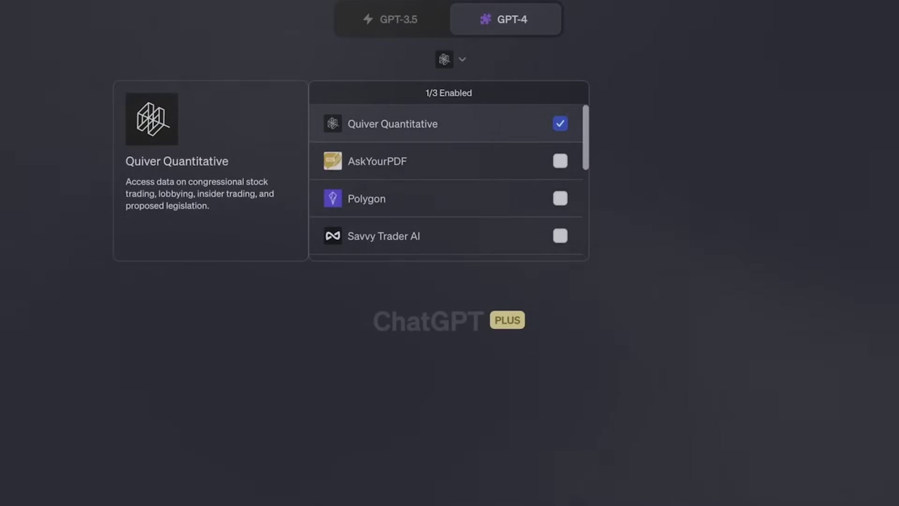
Dismiss the plugin list on the start page before writing the index-file code request.
{"action": "key", "text": "Escape"}
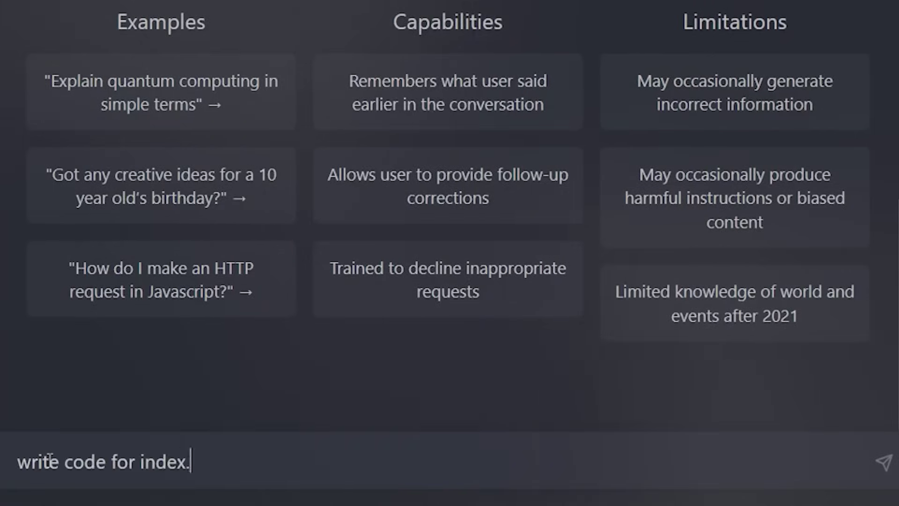
{"action": "type", "text": "at app."}
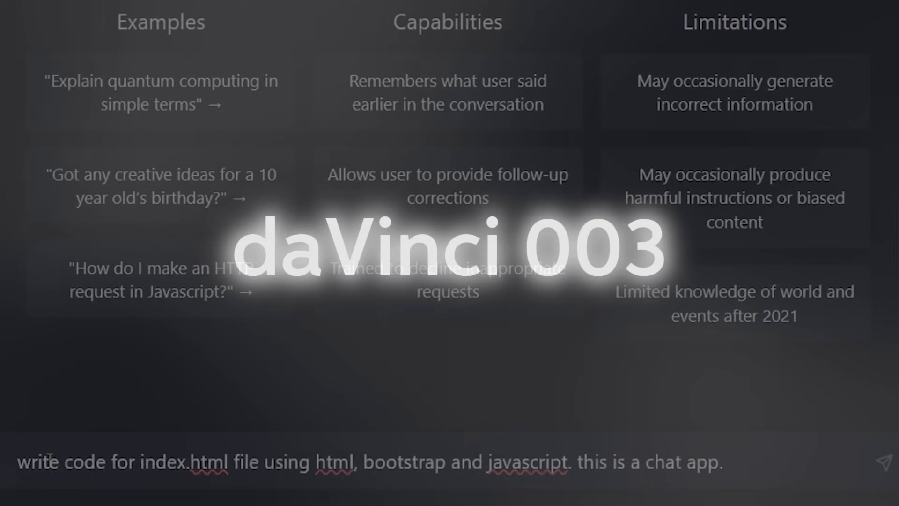
{"action": "type", "text": " user can write message. on click sen"}
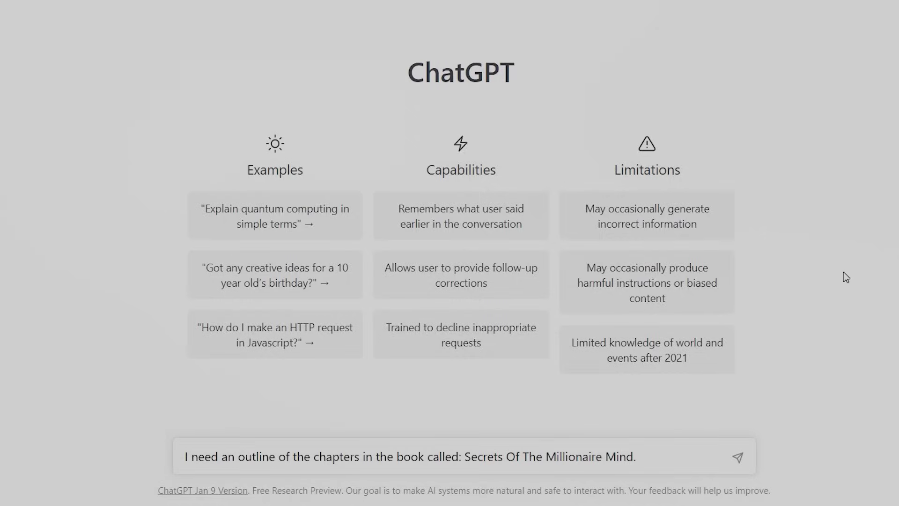
Send the chapter outline request, then highlight the ChatGPT Plus heading.
{"action": "left_click", "coordinate": [739, 460]}
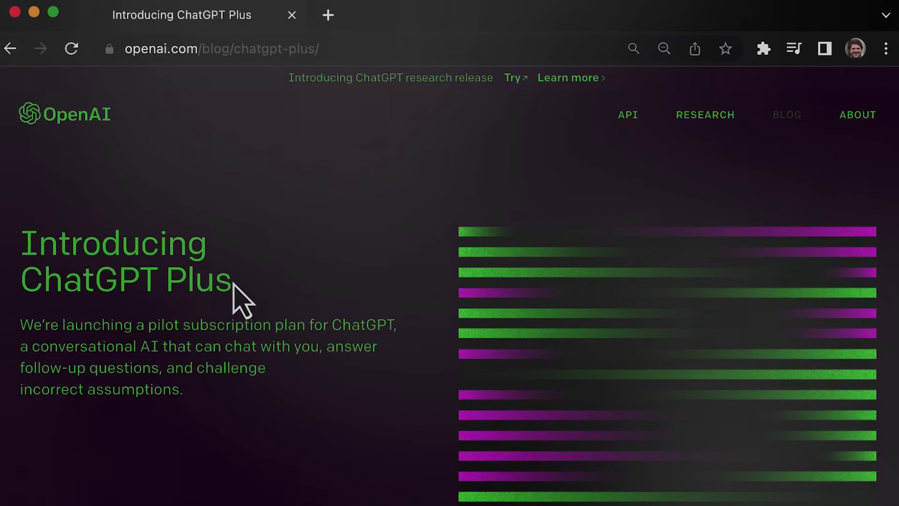
{"action": "left_click_drag", "start_coordinate": [235, 284], "coordinate": [94, 284]}
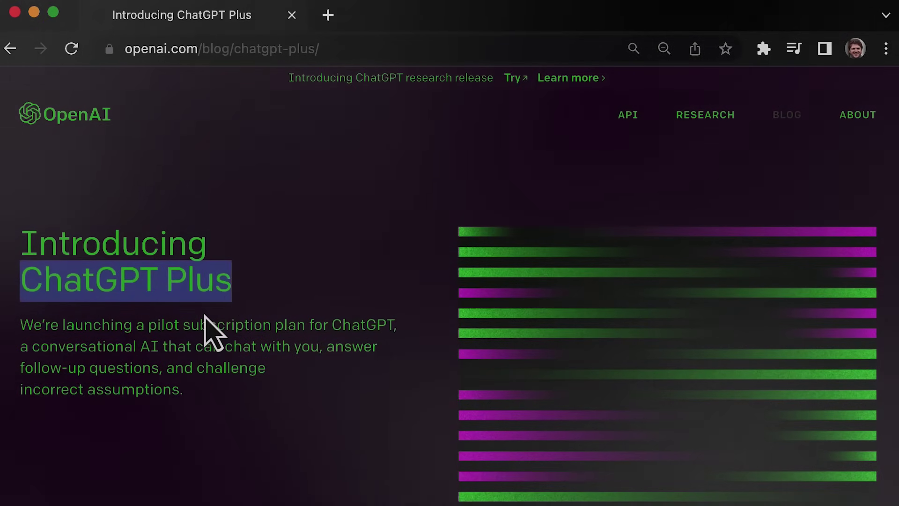
{"action": "scroll", "coordinate": [208, 321], "scroll_direction": "down", "scroll_amount": 2}
{"action": "scroll", "coordinate": [208, 322], "scroll_direction": "down", "scroll_amount": 3}
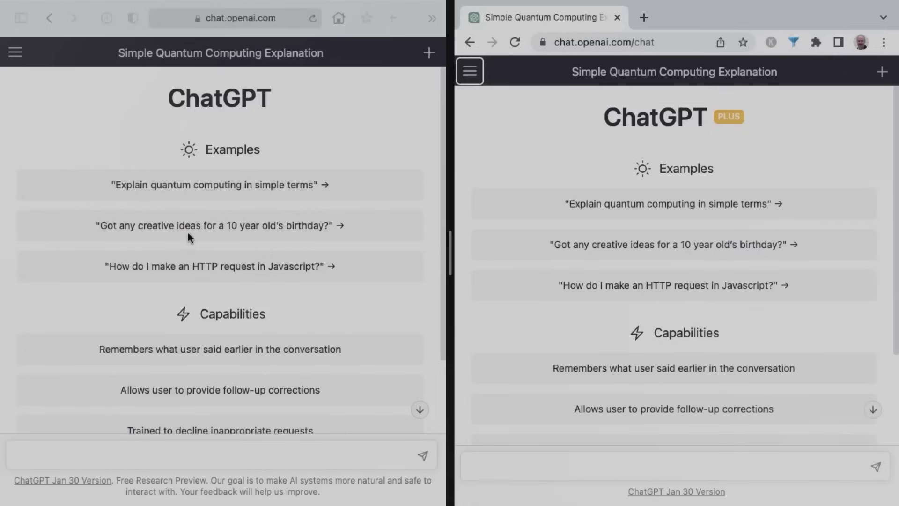
Pick the birthday ideas example prompt and select the eBook outline text.
{"action": "left_click", "coordinate": [187, 230]}
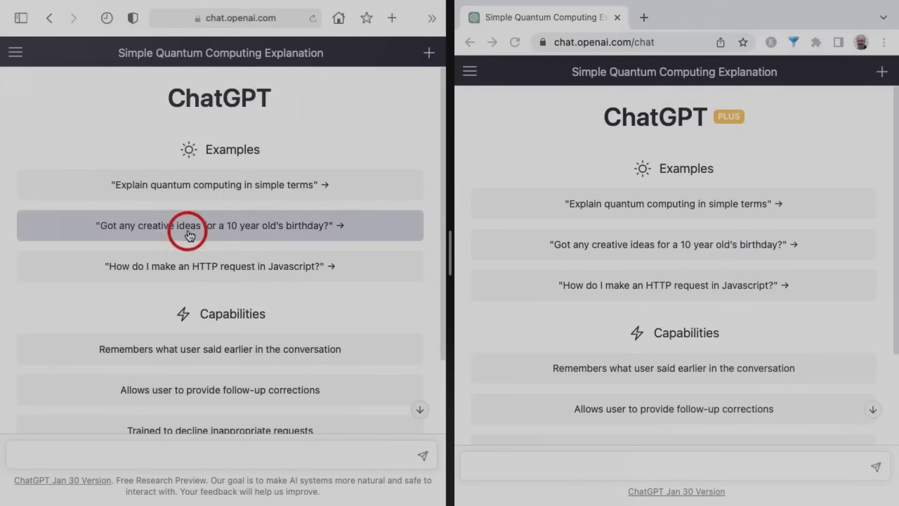
{"action": "left_click", "coordinate": [653, 250]}
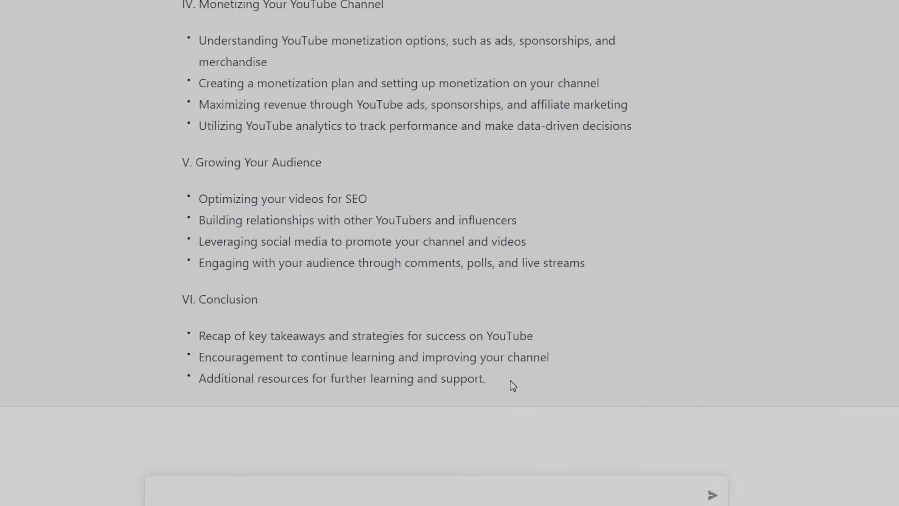
{"action": "mouse_move", "coordinate": [422, 378]}
{"action": "left_mouse_down"}
{"action": "mouse_move", "coordinate": [417, 392]}
{"action": "mouse_move", "coordinate": [363, 342]}
{"action": "mouse_move", "coordinate": [138, 230]}
{"action": "left_mouse_up"}
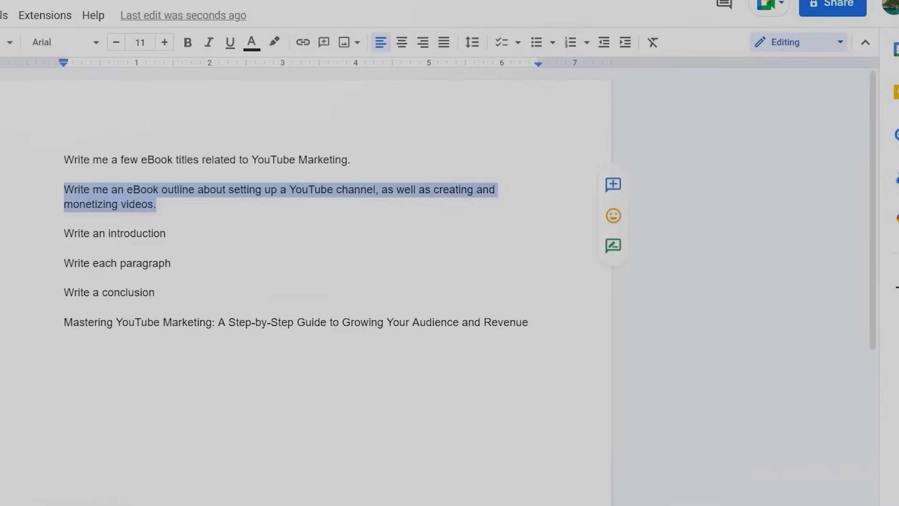
Paste the copied outline at the end of the Google Doc and start a new account.
{"action": "key", "text": "ctrl+End"}
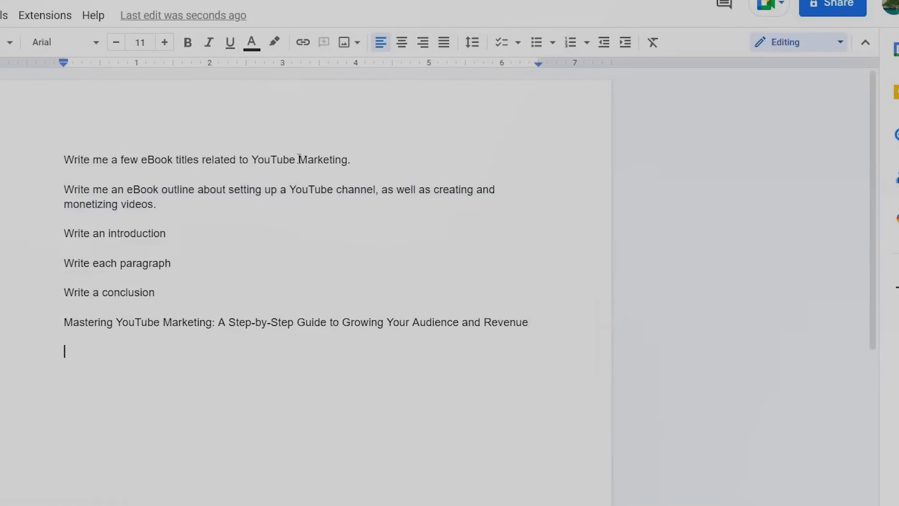
{"action": "key", "text": "ctrl+v"}
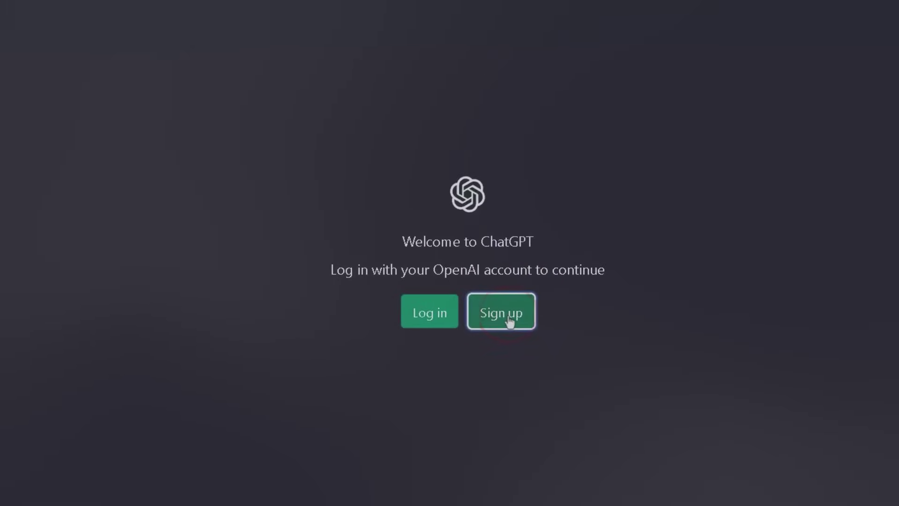
{"action": "left_click", "coordinate": [508, 318]}
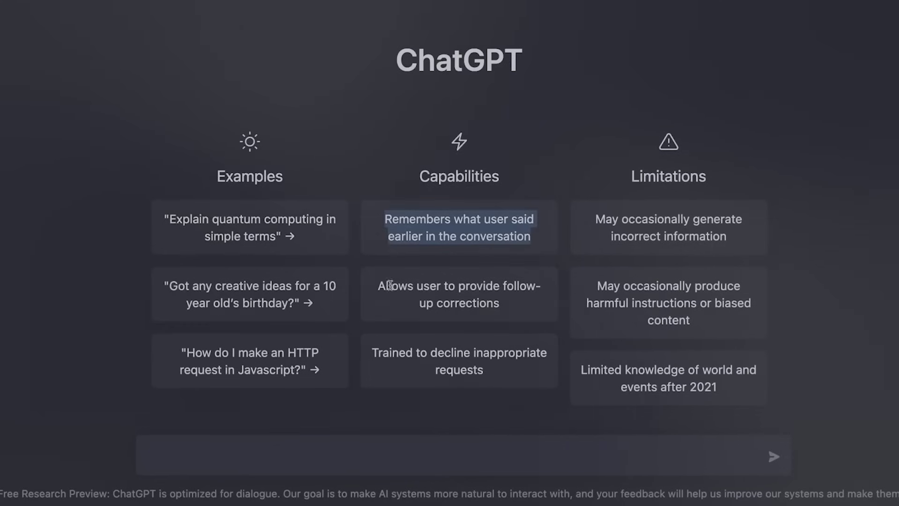
Highlight the follow-up corrections capability and the incorrect-information and limited-knowledge limitations.
{"action": "left_click_drag", "start_coordinate": [381, 286], "coordinate": [522, 307]}
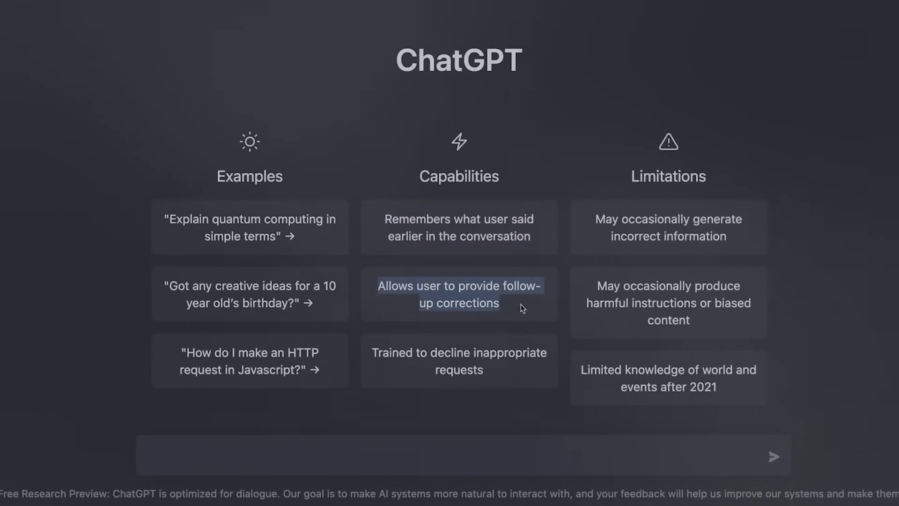
{"action": "left_click", "coordinate": [374, 352]}
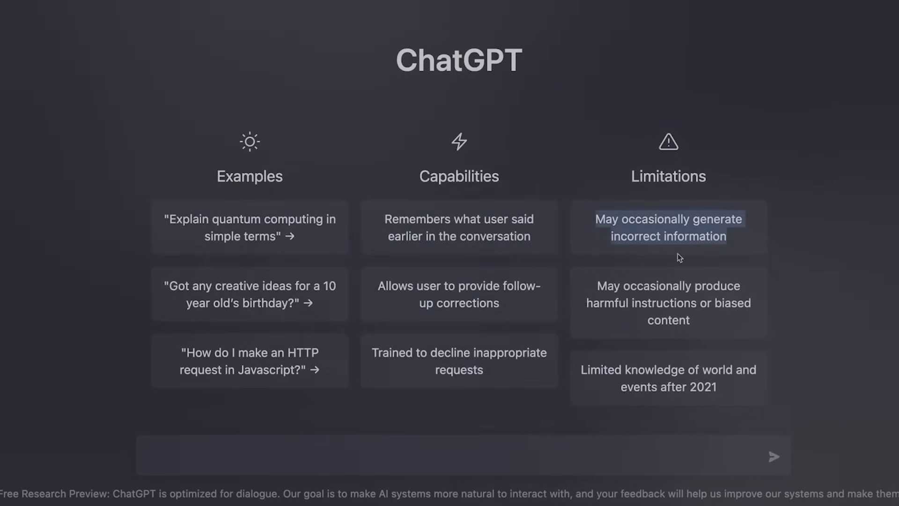
{"action": "mouse_move", "coordinate": [595, 286]}
{"action": "left_mouse_down"}
{"action": "mouse_move", "coordinate": [675, 288]}
{"action": "mouse_move", "coordinate": [737, 321]}
{"action": "left_mouse_up"}
{"action": "left_click_drag", "start_coordinate": [581, 370], "coordinate": [630, 370]}
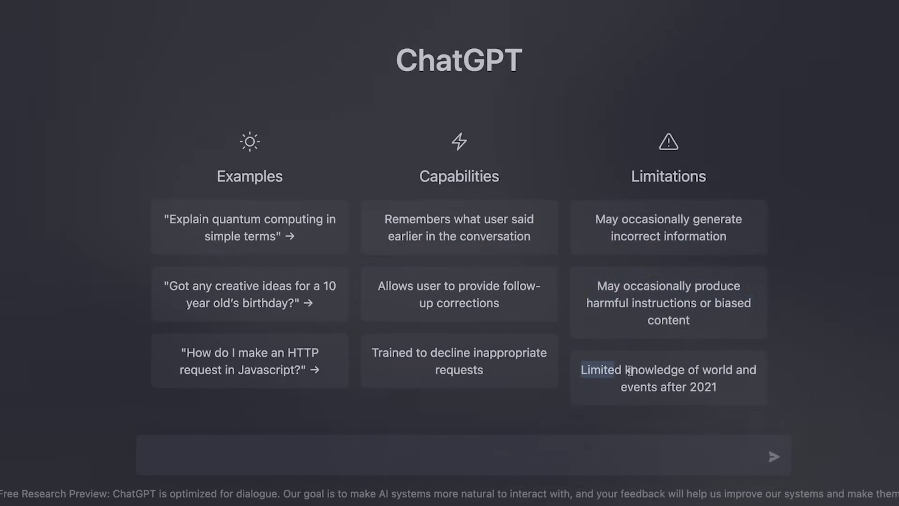
{"action": "left_click", "coordinate": [745, 392]}
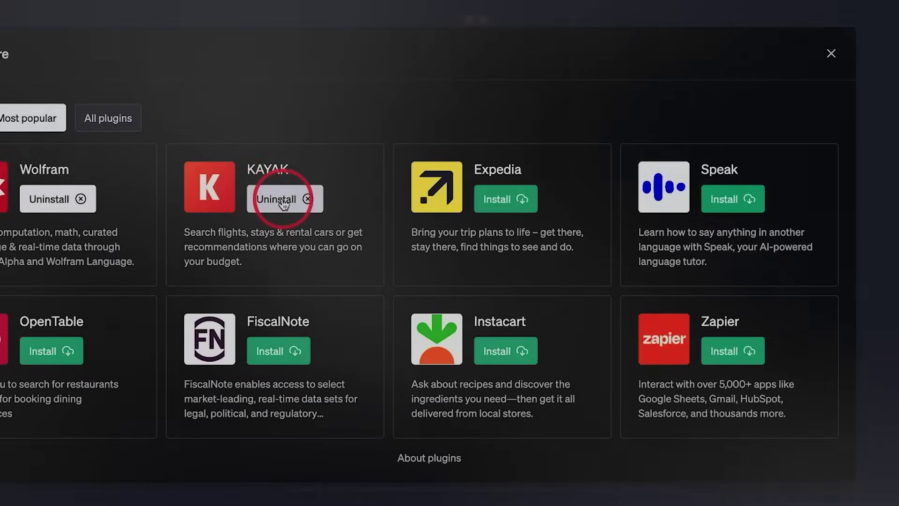
Close the plugin store and show Wolfram and KAYAK enabled in the plugin menu.
{"action": "left_click", "coordinate": [830, 57]}
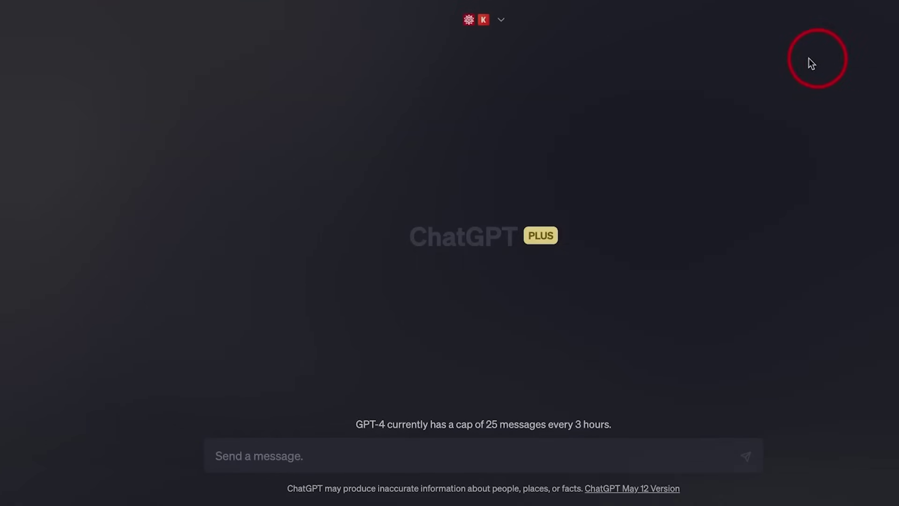
{"action": "left_click", "coordinate": [509, 28]}
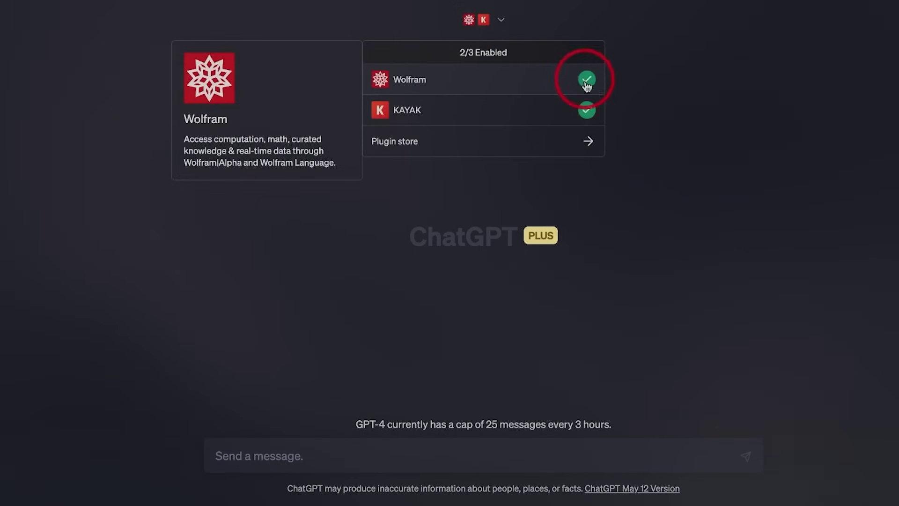